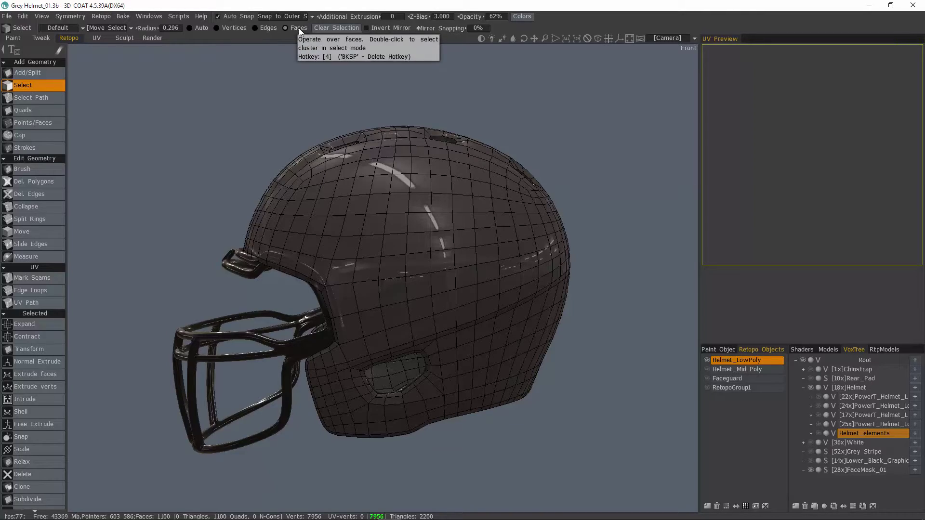
# Orbit and zoom in toward the side vent hole on the helmet.
pyautogui.keyDown('alt'); pyautogui.moveTo(438, 258); pyautogui.dragTo(393, 310); pyautogui.keyUp('alt')
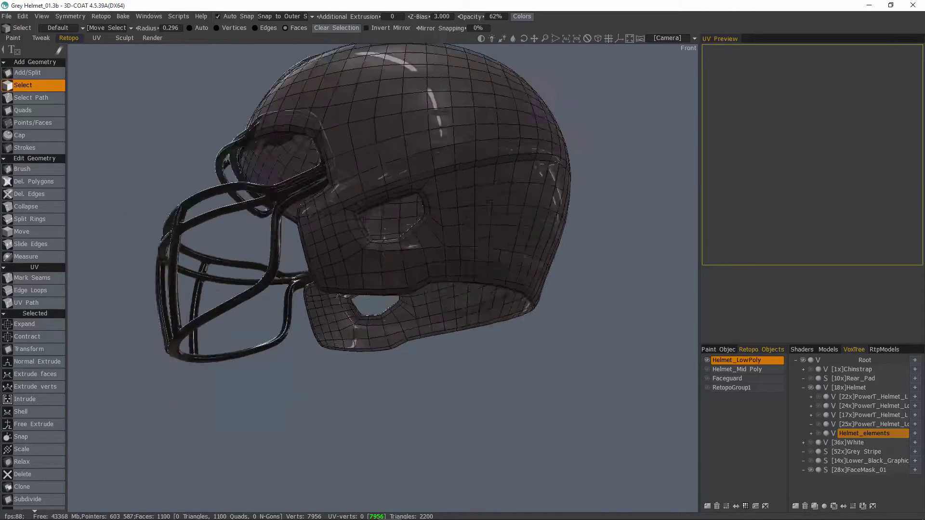
pyautogui.scroll(5, 343, 255)
pyautogui.scroll(2, 343, 255)
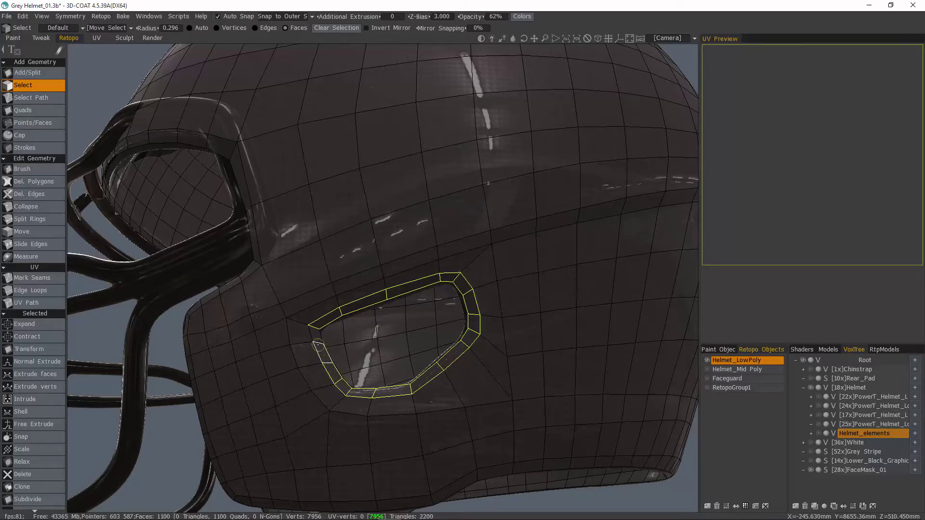
# Orbit to a side-on view and reframe around the selected face ring.
pyautogui.moveTo(316, 327)
pyautogui.keyDown('alt'); pyautogui.mouseDown()
pyautogui.moveTo(437, 360)
pyautogui.moveTo(478, 359)
pyautogui.mouseUp(); pyautogui.keyUp('alt')
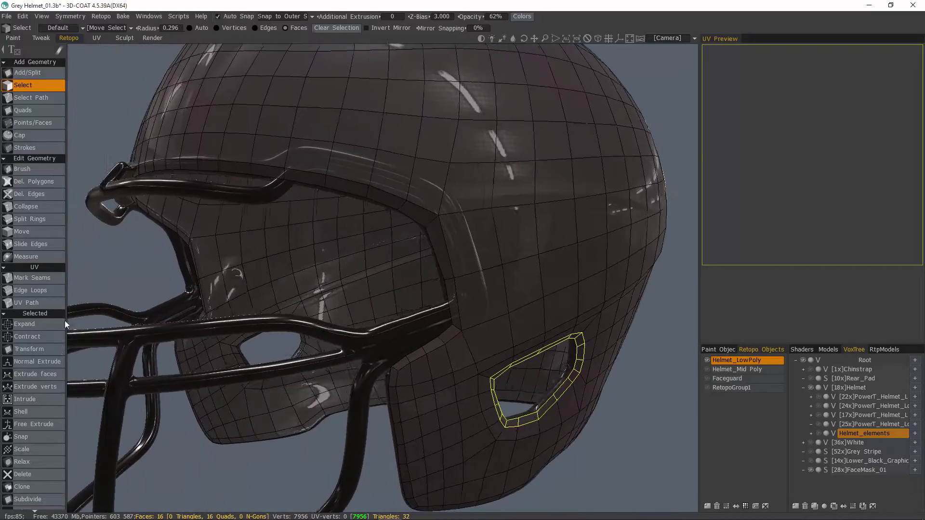
pyautogui.keyDown('alt'); pyautogui.moveTo(479, 359); pyautogui.dragTo(65, 368); pyautogui.keyUp('alt')
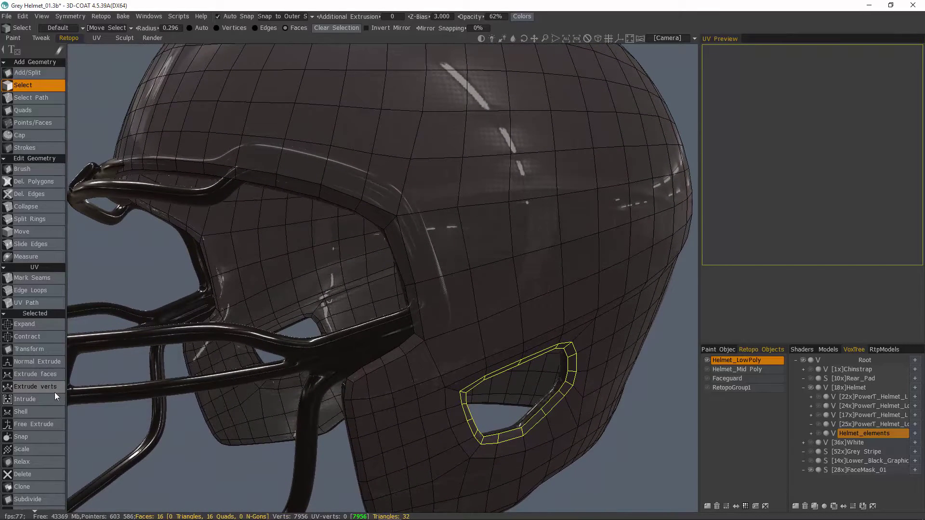
# Extrude the 16-face vent ring with Extrude Faces and drag it out.
pyautogui.click(46, 373)
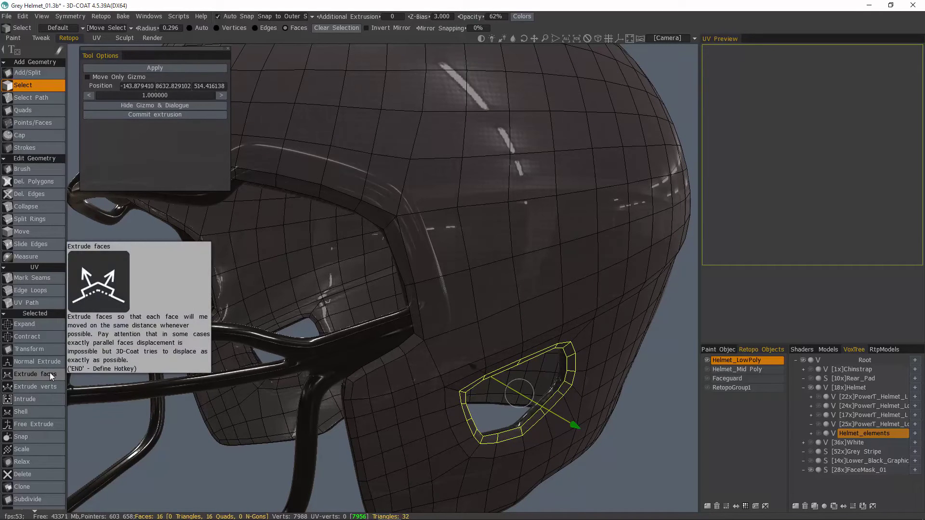
pyautogui.moveTo(217, 383); pyautogui.dragTo(569, 417, button='middle')
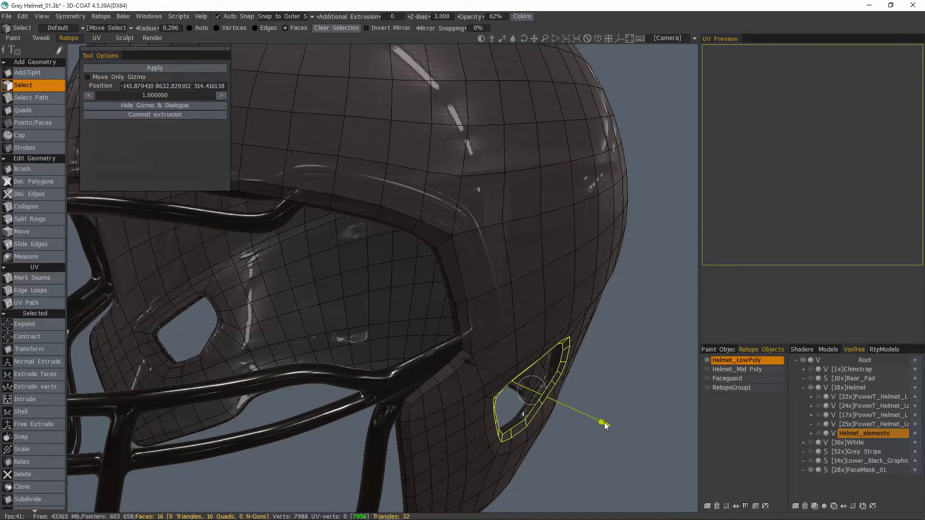
pyautogui.moveTo(605, 422); pyautogui.dragTo(231, 419, button='middle')
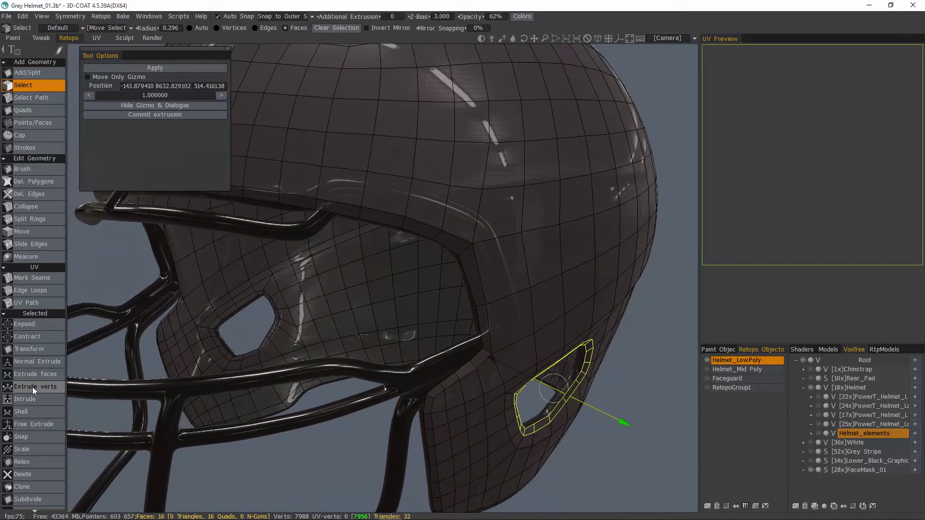
pyautogui.moveTo(361, 376); pyautogui.dragTo(601, 372, button='middle')
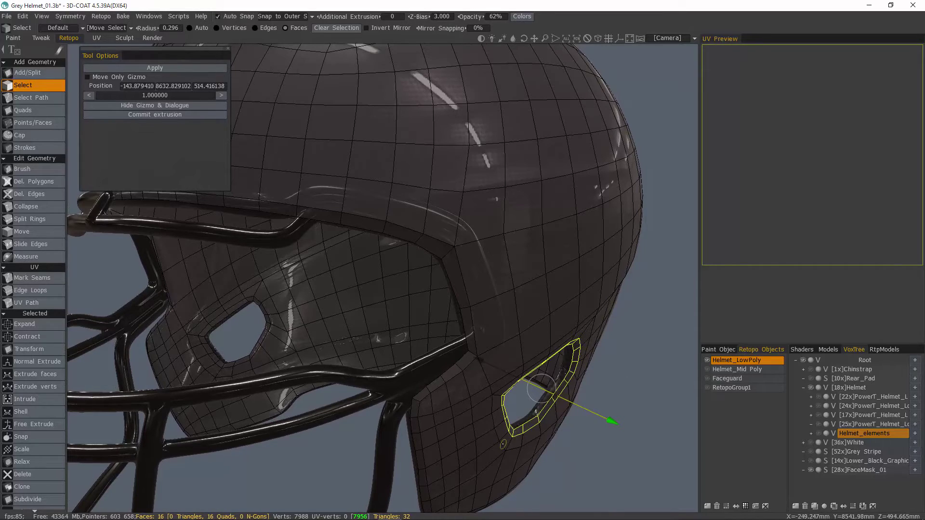
pyautogui.moveTo(533, 344); pyautogui.dragTo(454, 410, button='middle')
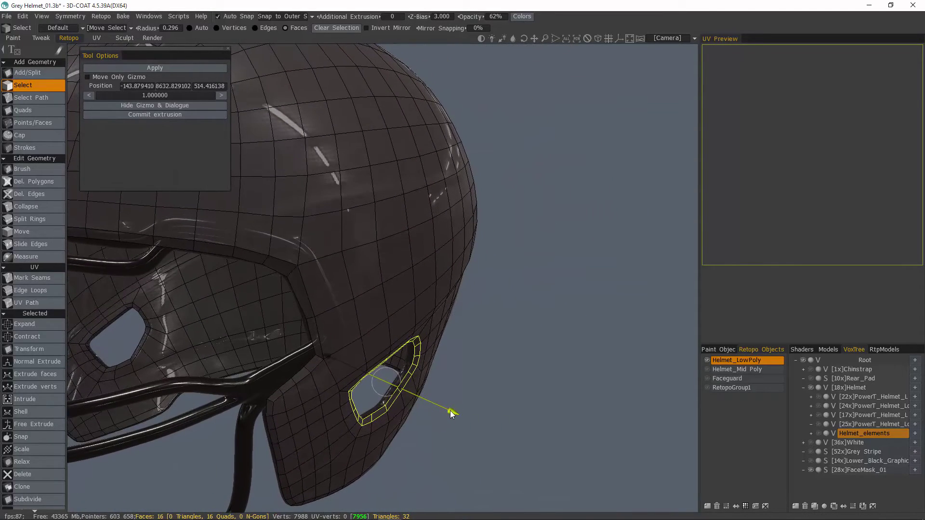
pyautogui.moveTo(454, 411); pyautogui.dragTo(473, 415)
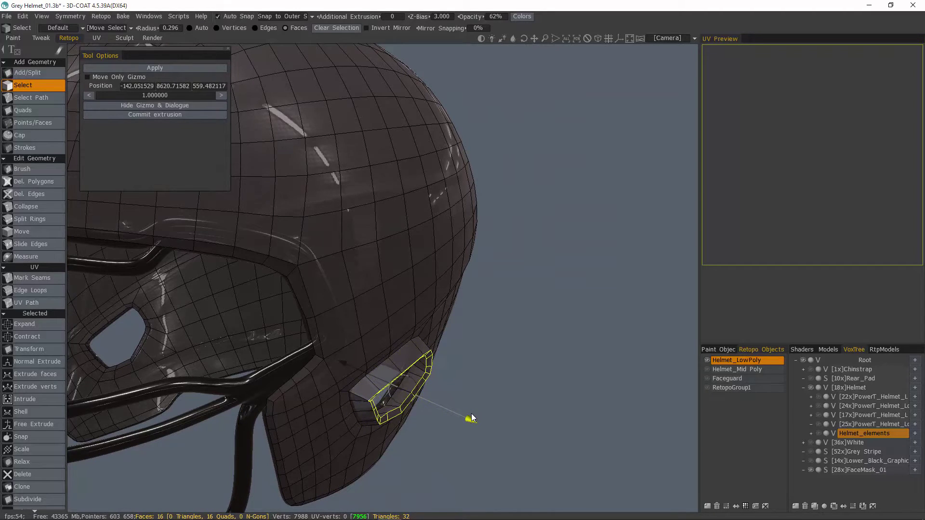
pyautogui.moveTo(475, 418); pyautogui.dragTo(453, 347)
pyautogui.scroll(10, 454, 347)
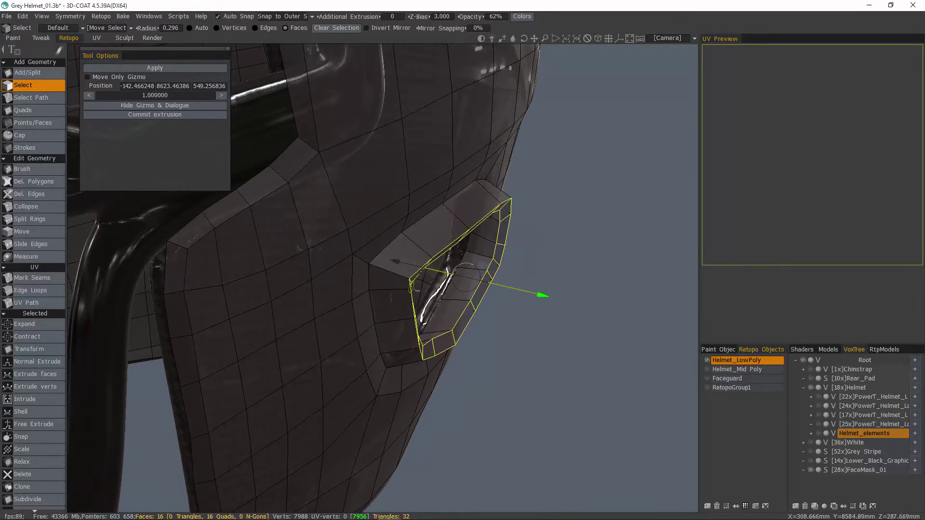
# Inspect the face-extruded ring from lower, frontal and underneath angles.
pyautogui.keyDown('alt'); pyautogui.moveTo(541, 295); pyautogui.dragTo(539, 295); pyautogui.keyUp('alt')
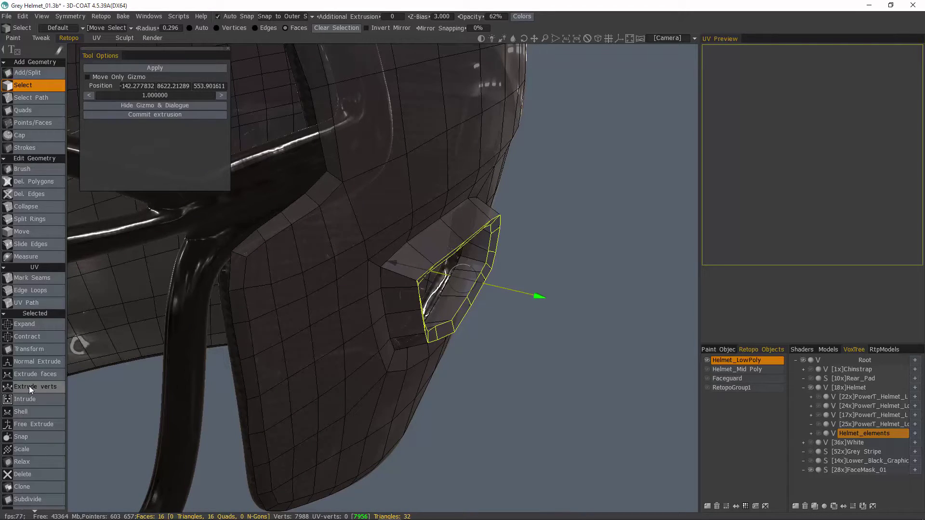
pyautogui.moveTo(409, 275)
pyautogui.keyDown('alt'); pyautogui.mouseDown()
pyautogui.moveTo(414, 317)
pyautogui.moveTo(398, 376)
pyautogui.mouseUp(); pyautogui.keyUp('alt')
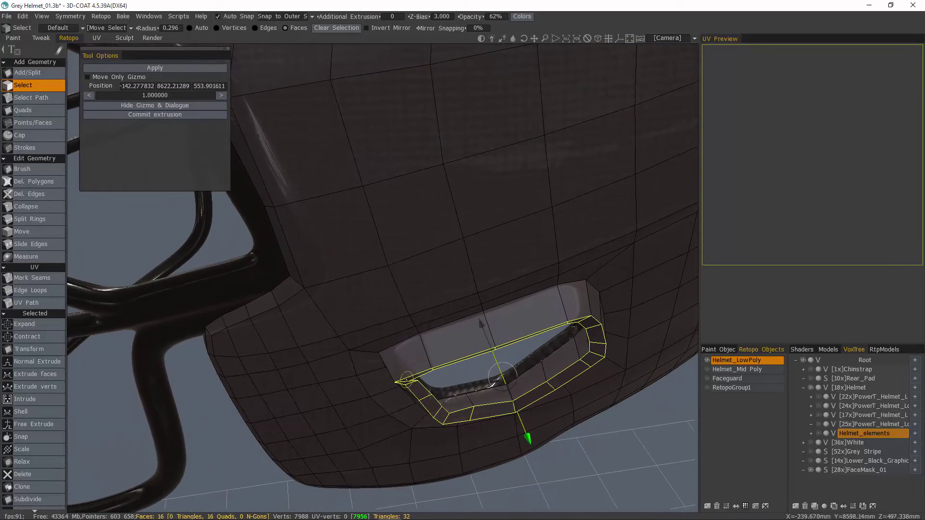
pyautogui.keyDown('alt'); pyautogui.moveTo(461, 359); pyautogui.dragTo(355, 292); pyautogui.keyUp('alt')
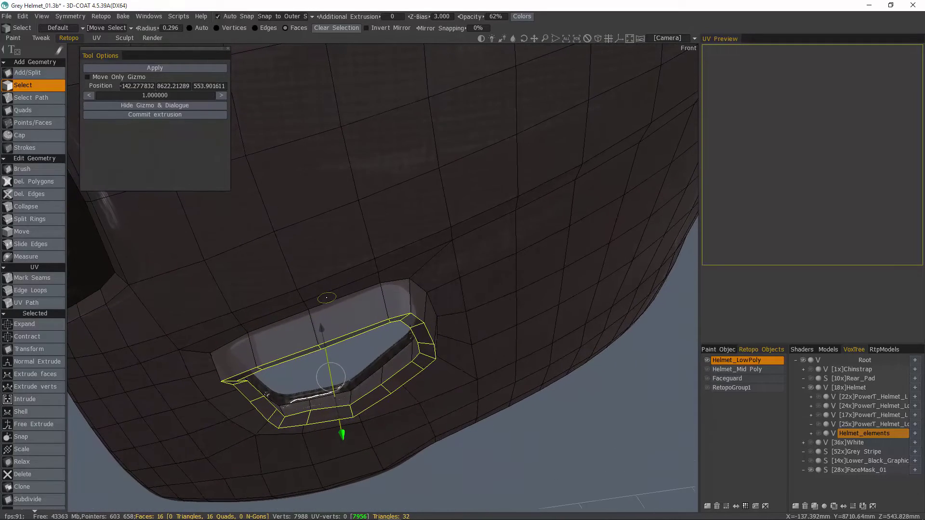
pyautogui.moveTo(354, 334)
pyautogui.keyDown('alt'); pyautogui.mouseDown()
pyautogui.moveTo(360, 166)
pyautogui.moveTo(473, 351)
pyautogui.moveTo(491, 347)
pyautogui.mouseUp(); pyautogui.keyUp('alt')
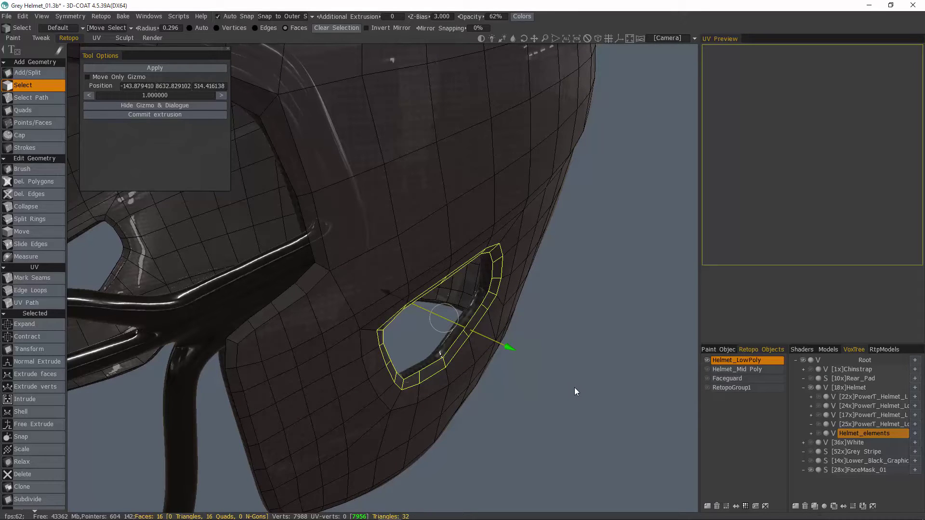
# Exit the face extrusion and push the ring outward with Extrude Verts.
pyautogui.press('Return')
pyautogui.keyDown('alt'); pyautogui.moveTo(551, 339); pyautogui.dragTo(61, 389); pyautogui.keyUp('alt')
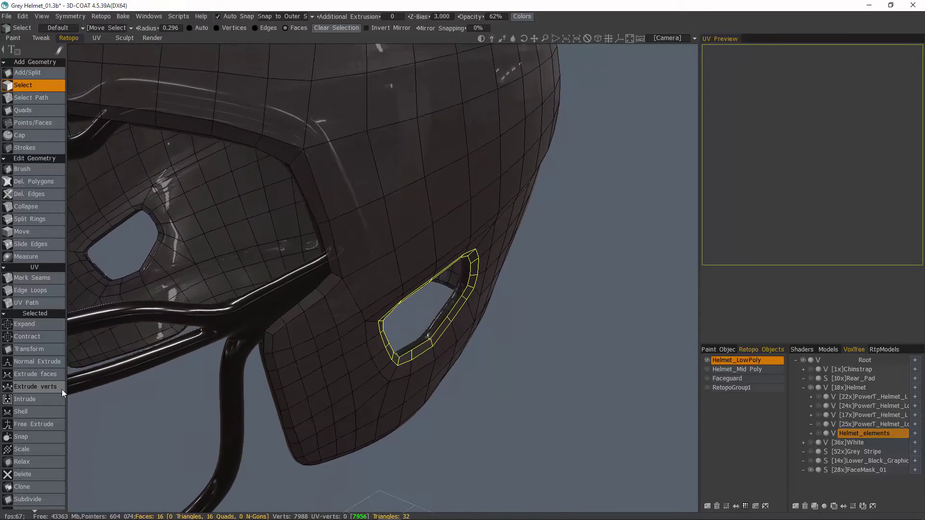
pyautogui.click(30, 386)
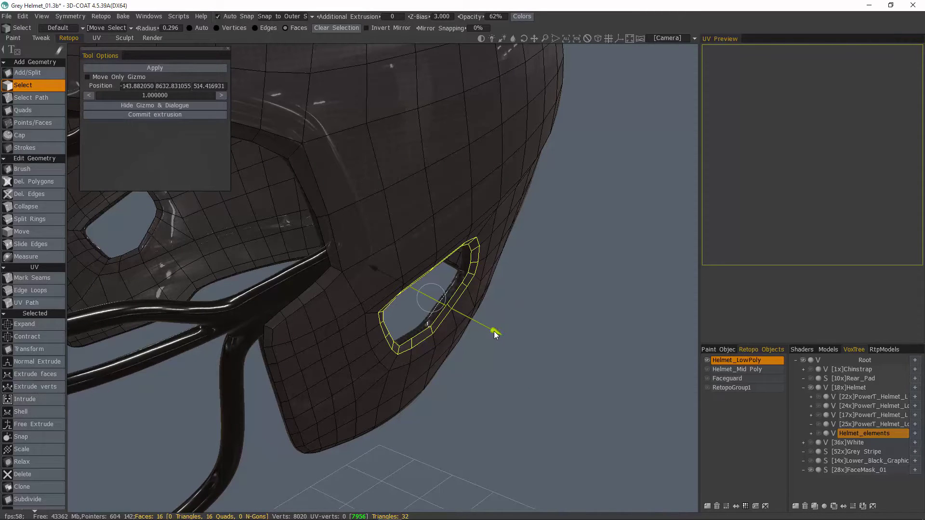
pyautogui.moveTo(493, 333); pyautogui.dragTo(512, 336)
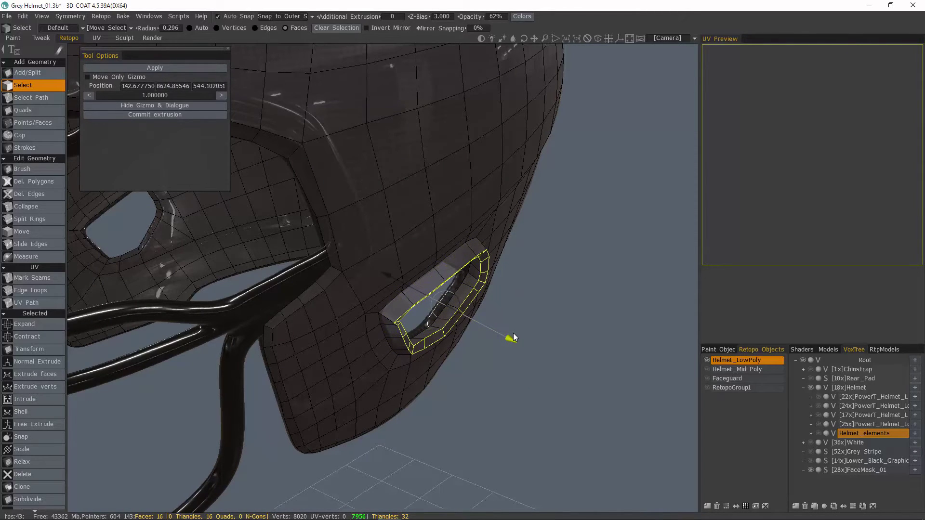
# Inspect the vertex-extruded rim from the side, above, below and into the opening.
pyautogui.moveTo(514, 333); pyautogui.dragTo(477, 321, button='middle')
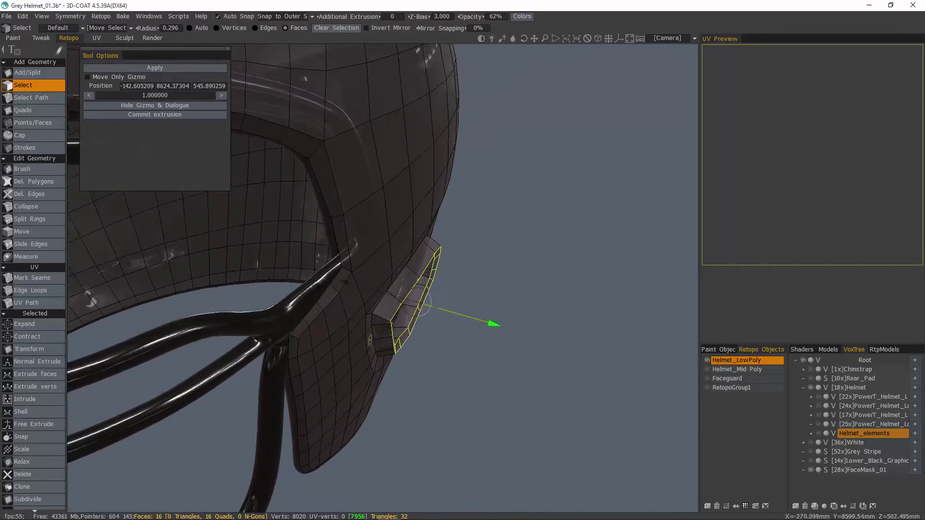
pyautogui.moveTo(426, 307)
pyautogui.mouseDown(button='middle')
pyautogui.moveTo(354, 346)
pyautogui.moveTo(320, 326)
pyautogui.mouseUp(button='middle')
pyautogui.scroll(5, 354, 347)
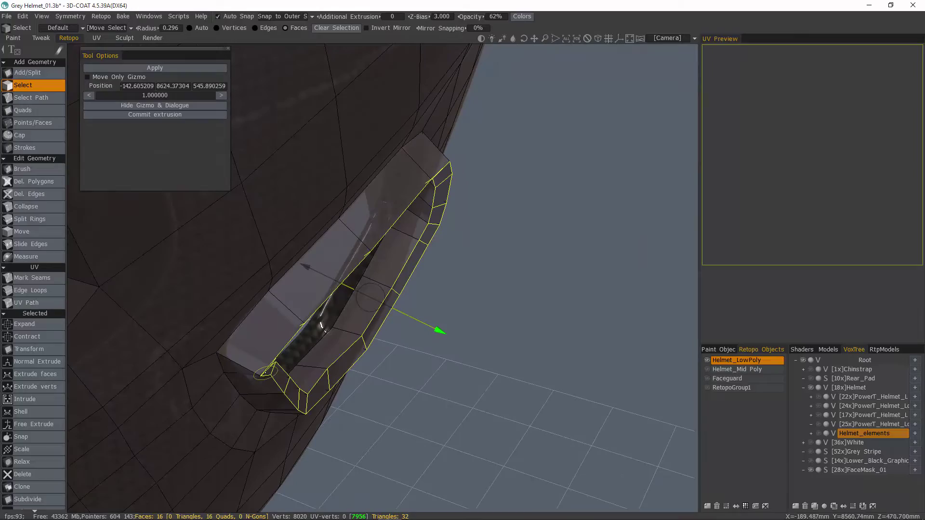
pyautogui.moveTo(255, 371)
pyautogui.mouseDown(button='middle')
pyautogui.moveTo(248, 347)
pyautogui.moveTo(362, 237)
pyautogui.moveTo(401, 282)
pyautogui.moveTo(442, 307)
pyautogui.mouseUp(button='middle')
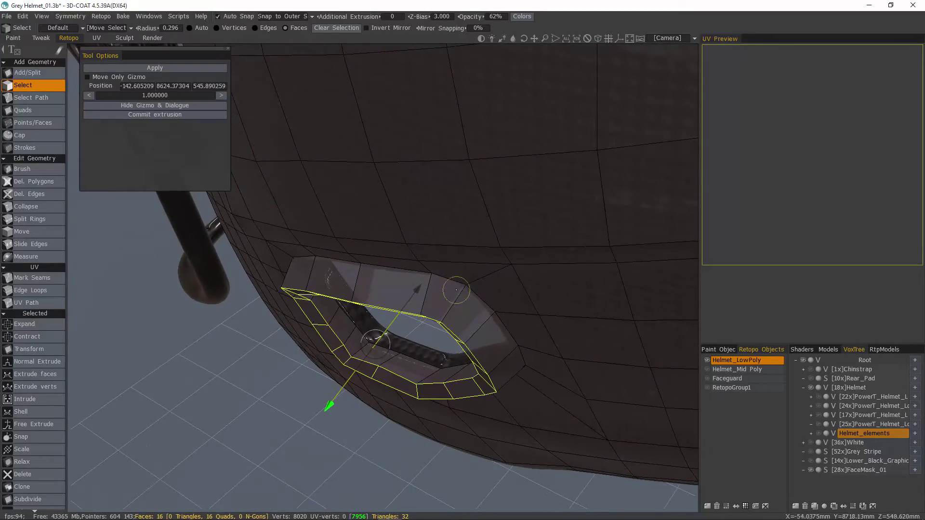
pyautogui.moveTo(502, 412)
pyautogui.mouseDown(button='middle')
pyautogui.moveTo(334, 414)
pyautogui.moveTo(354, 396)
pyautogui.moveTo(335, 439)
pyautogui.mouseUp(button='middle')
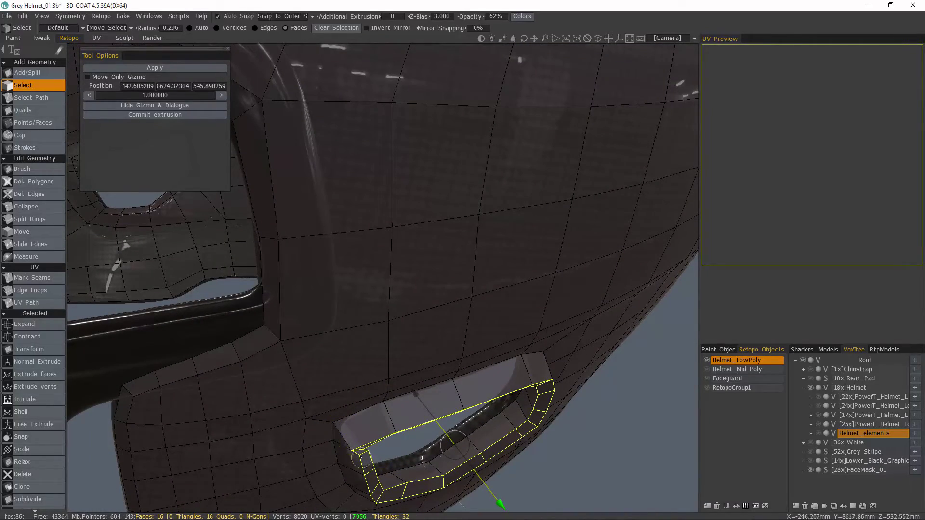
pyautogui.moveTo(359, 454)
pyautogui.mouseDown(button='middle')
pyautogui.moveTo(364, 340)
pyautogui.moveTo(377, 319)
pyautogui.moveTo(374, 329)
pyautogui.mouseUp(button='middle')
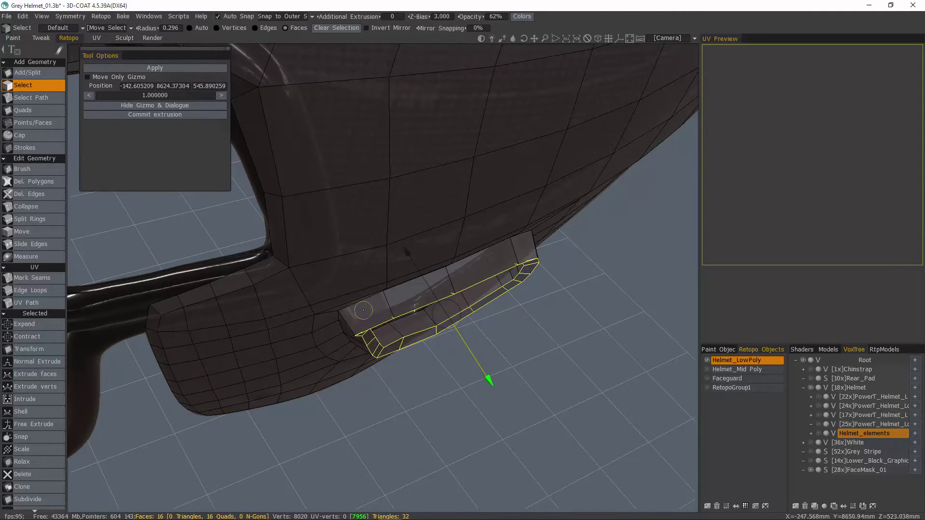
pyautogui.moveTo(363, 309)
pyautogui.mouseDown(button='middle')
pyautogui.moveTo(435, 211)
pyautogui.moveTo(396, 352)
pyautogui.moveTo(414, 360)
pyautogui.mouseUp(button='middle')
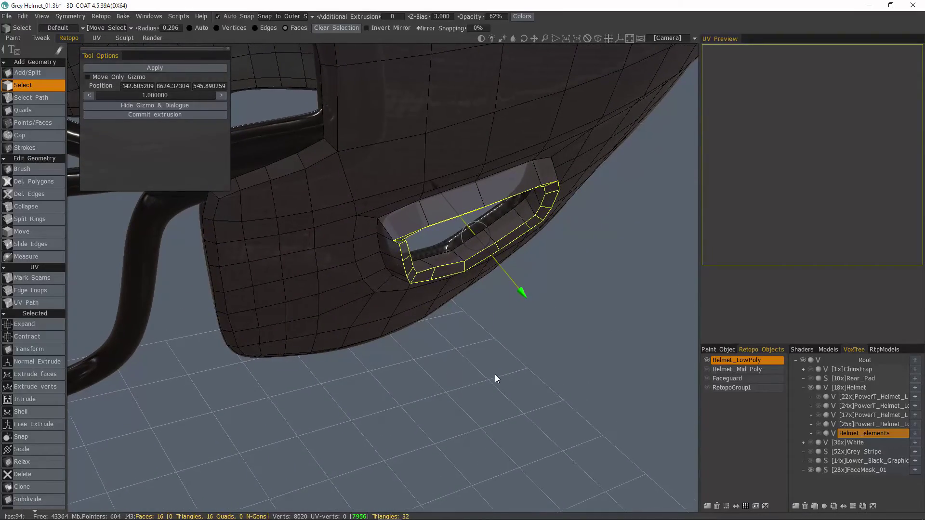
# Pull the vent face ring outward with Normal Extrude into a boxy rim.
pyautogui.moveTo(494, 375)
pyautogui.mouseDown(button='middle')
pyautogui.moveTo(443, 344)
pyautogui.moveTo(319, 358)
pyautogui.moveTo(365, 369)
pyautogui.moveTo(310, 345)
pyautogui.moveTo(89, 310)
pyautogui.moveTo(97, 377)
pyautogui.moveTo(181, 375)
pyautogui.mouseUp(button='middle')
pyautogui.click(28, 362)
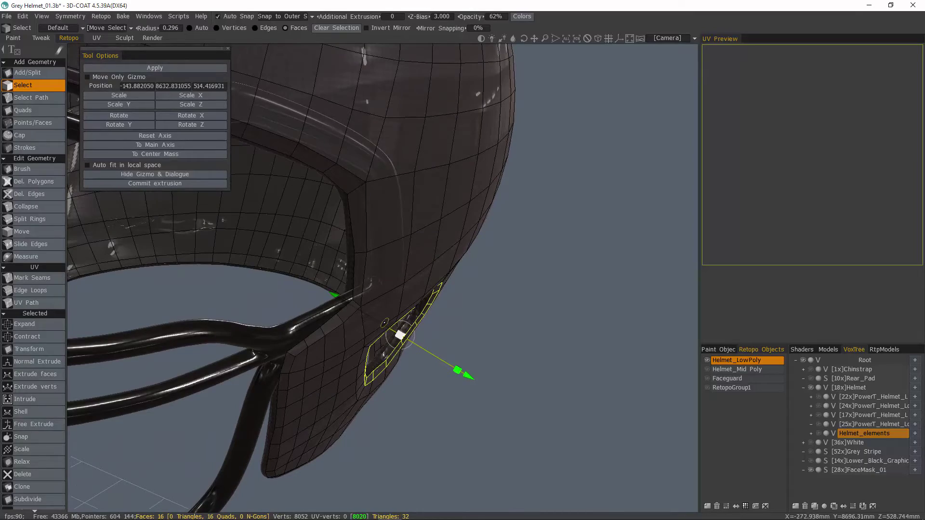
pyautogui.moveTo(471, 380)
pyautogui.mouseDown(button='middle')
pyautogui.moveTo(470, 404)
pyautogui.moveTo(438, 417)
pyautogui.mouseUp(button='middle')
pyautogui.moveTo(438, 419); pyautogui.dragTo(471, 426)
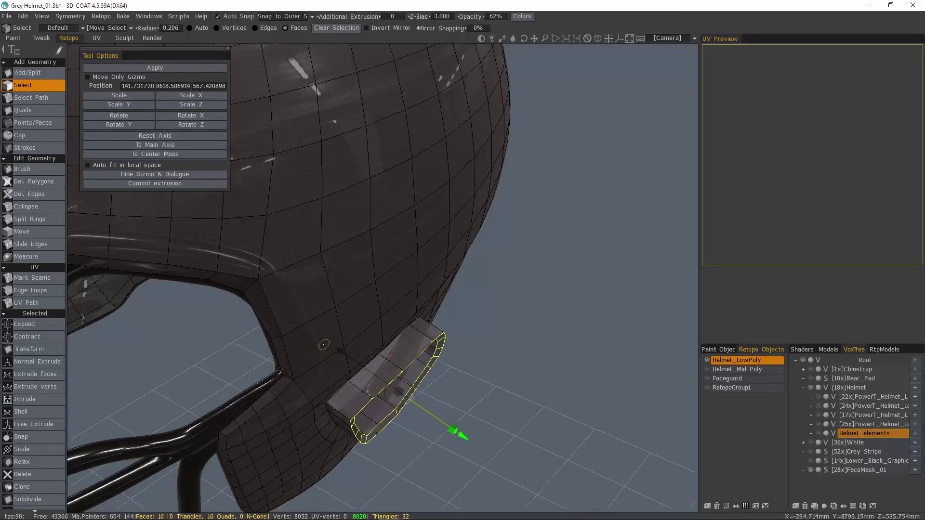
pyautogui.moveTo(472, 434)
pyautogui.mouseDown(button='middle')
pyautogui.moveTo(457, 421)
pyautogui.moveTo(456, 387)
pyautogui.moveTo(406, 352)
pyautogui.mouseUp(button='middle')
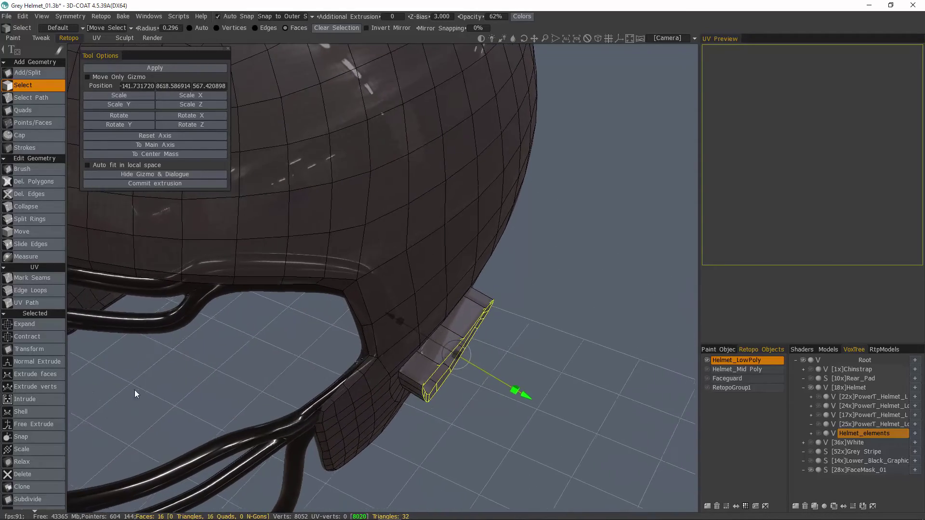